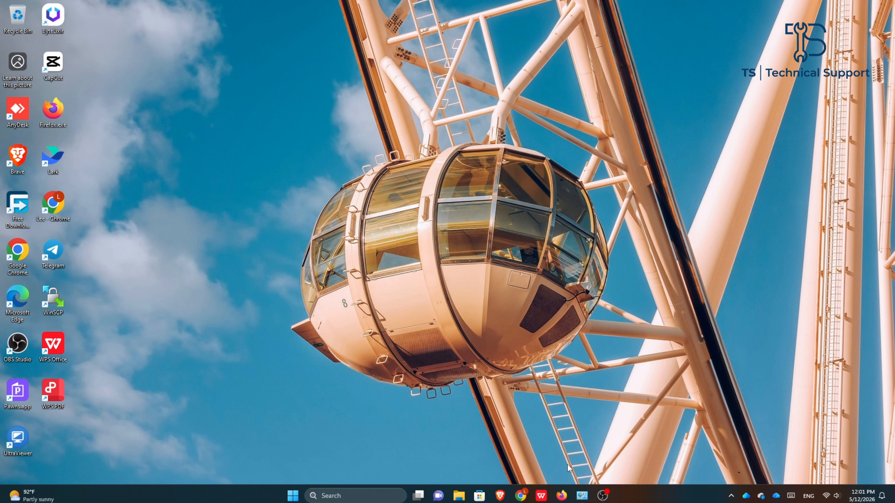
- Switch to Firefox, search Google for "winbox download" and open the WinBox downloads page on mikrotik.com
left_click(561, 496)
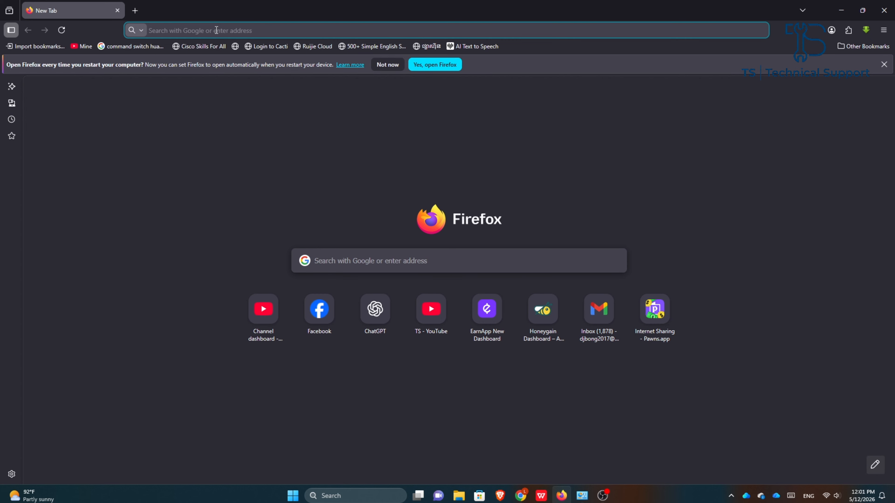
type("win")
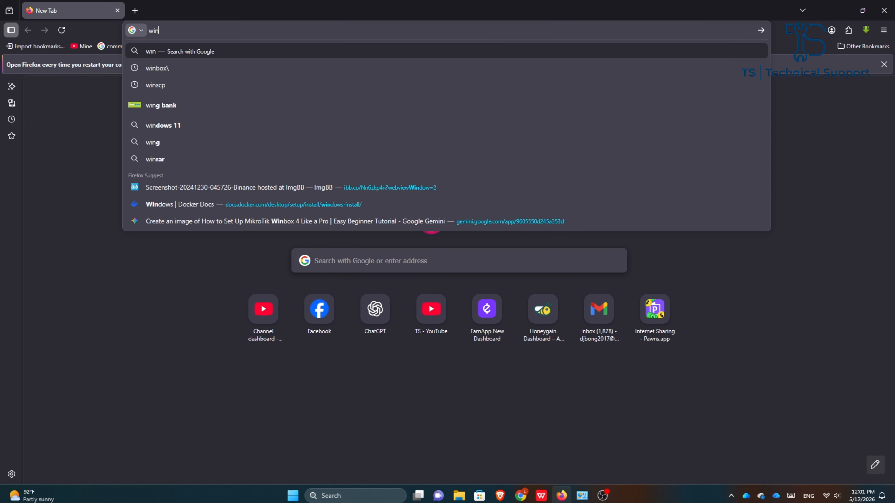
type("box")
key("BackSpace")
type("box")
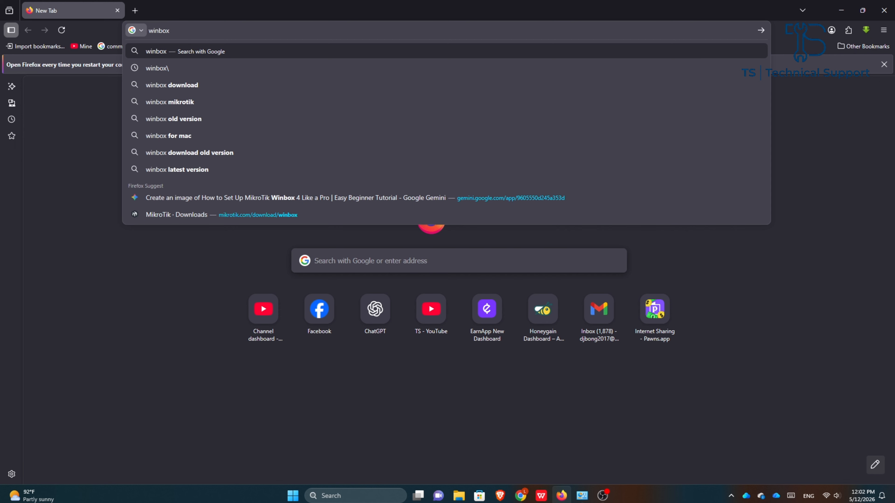
left_click(173, 86)
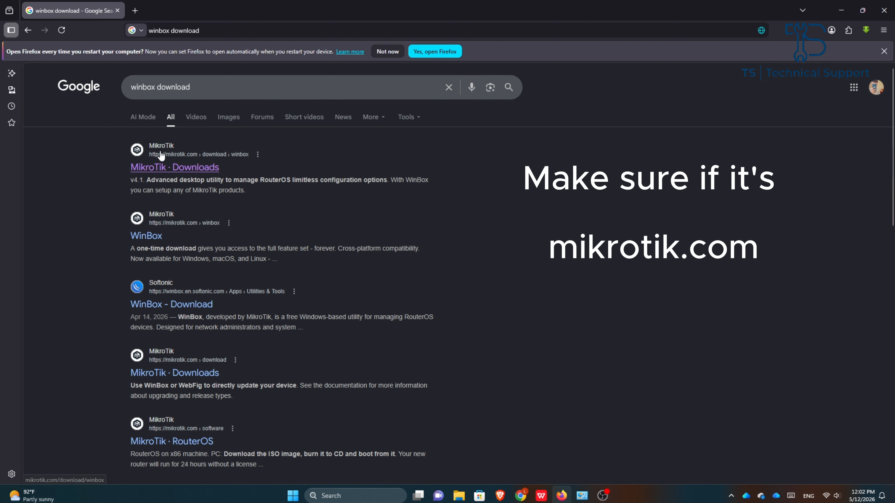
left_click(212, 171)
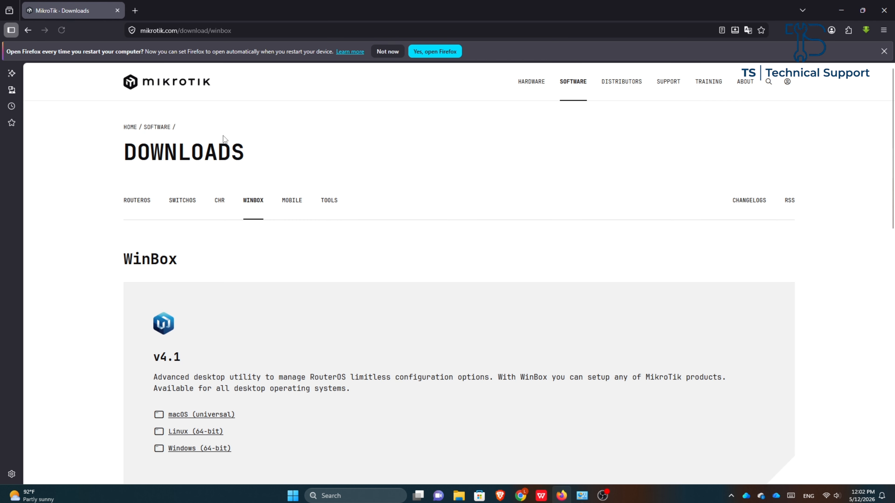
- Look through the RouterOS, SwitchOS and CHR download sections and return to the WinBox section
scroll(329, 201, "down", 1)
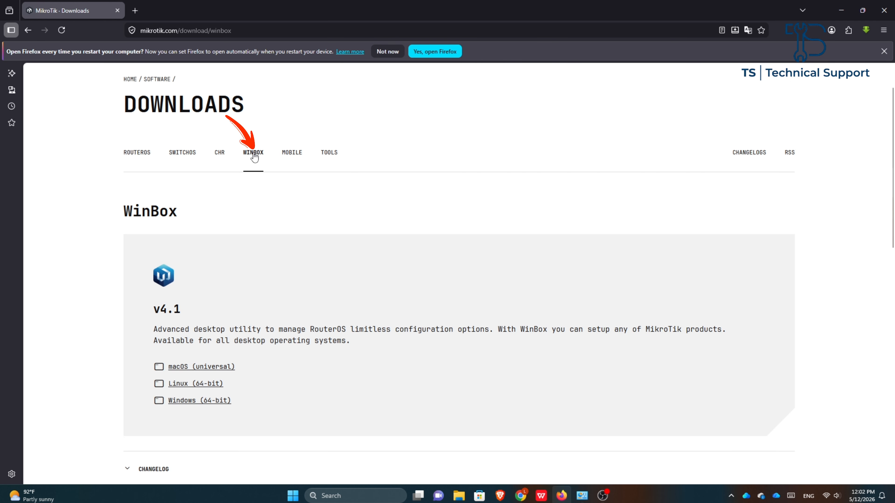
left_click(134, 157)
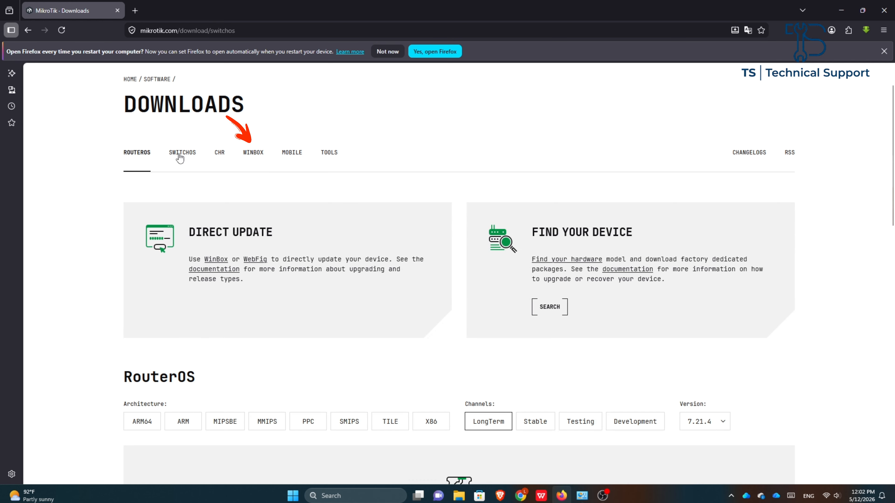
left_click(179, 157)
left_click(220, 154)
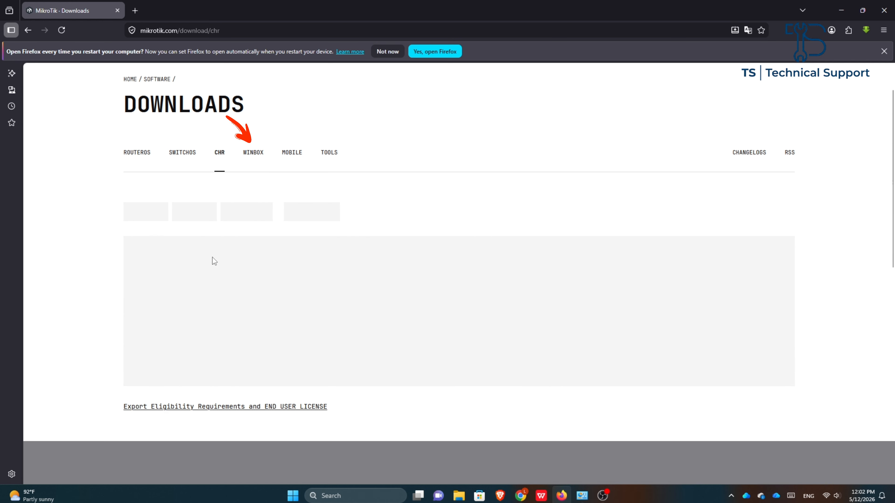
scroll(107, 304, "down", 3)
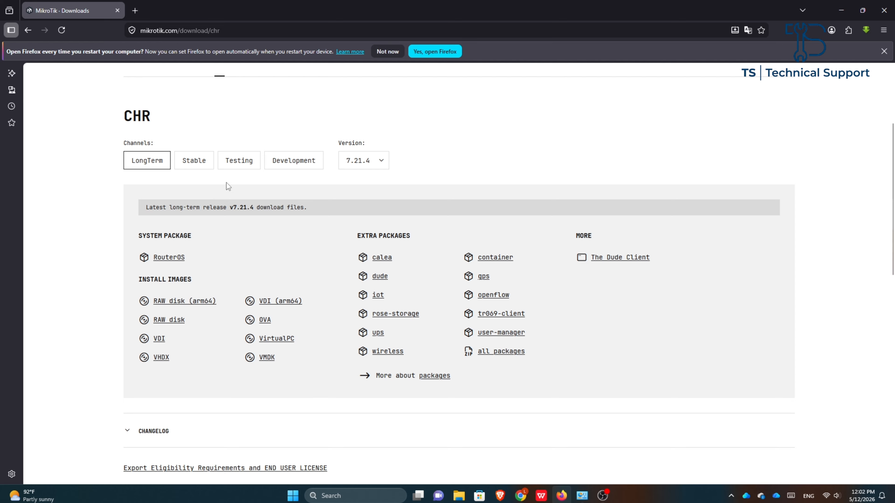
scroll(107, 304, "up", 3)
left_click(253, 202)
scroll(274, 372, "down", 4)
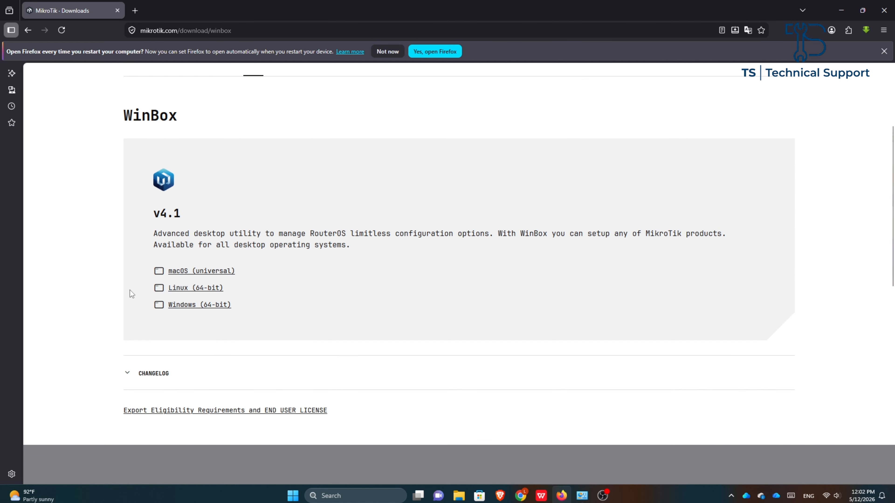
- Highlight the macOS (universal), Linux (64-bit) and Windows (64-bit) download links one after another
left_click_drag(240, 271, 166, 274)
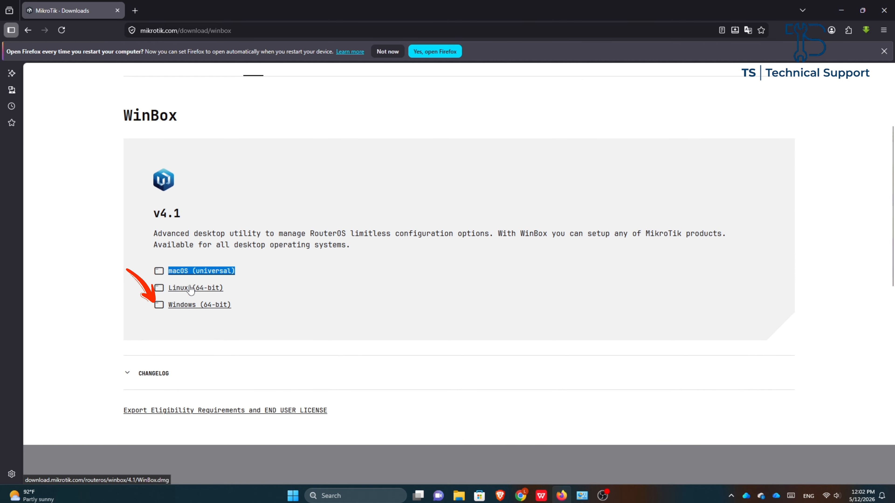
left_click_drag(225, 291, 167, 290)
left_click_drag(243, 308, 168, 305)
left_click(174, 313)
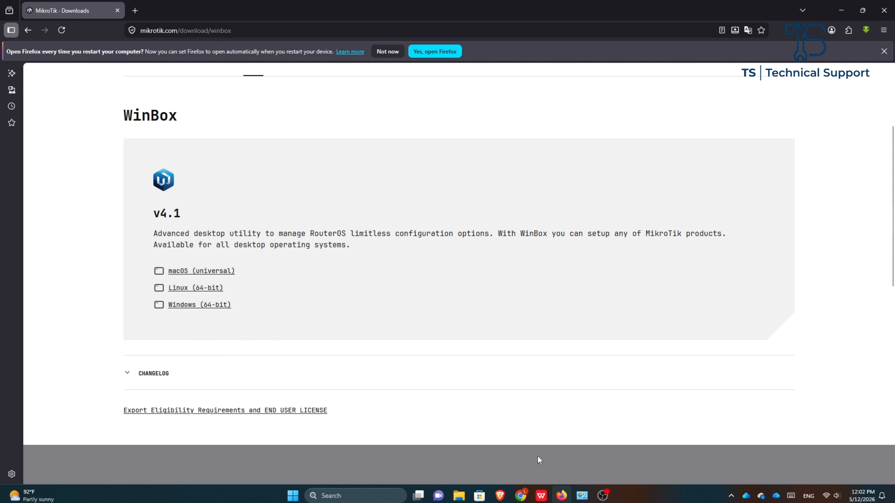
- Switch to Windows Settings and open the System section's About page
left_click(292, 496)
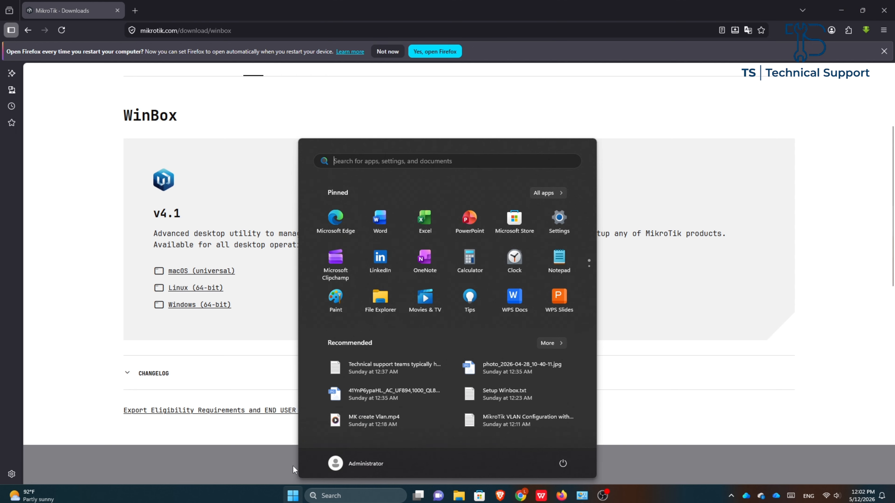
left_click(560, 221)
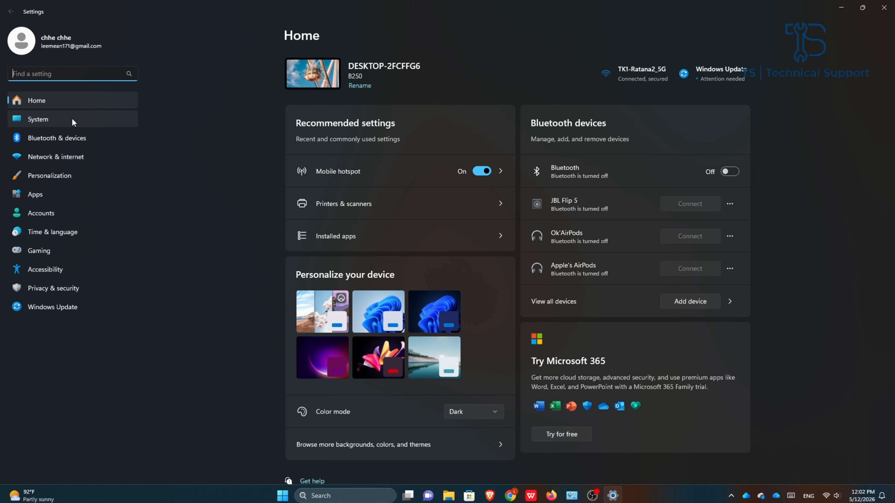
left_click(73, 119)
scroll(424, 225, "down", 6)
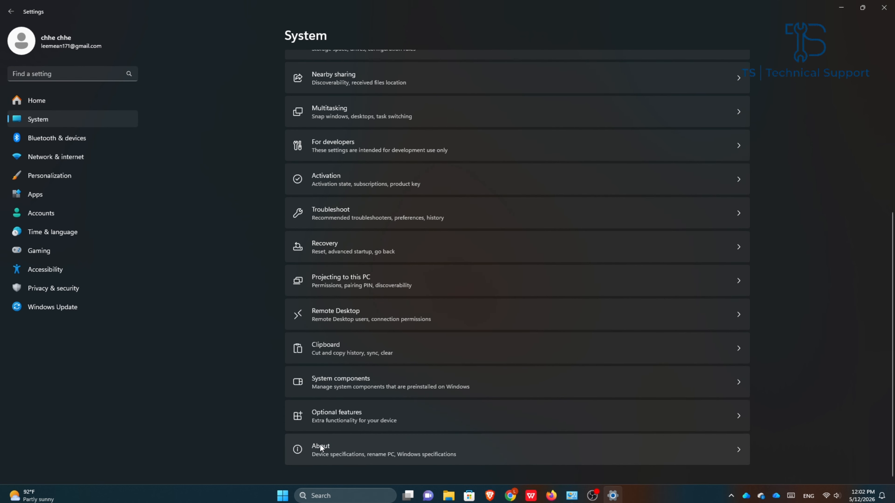
left_click(319, 447)
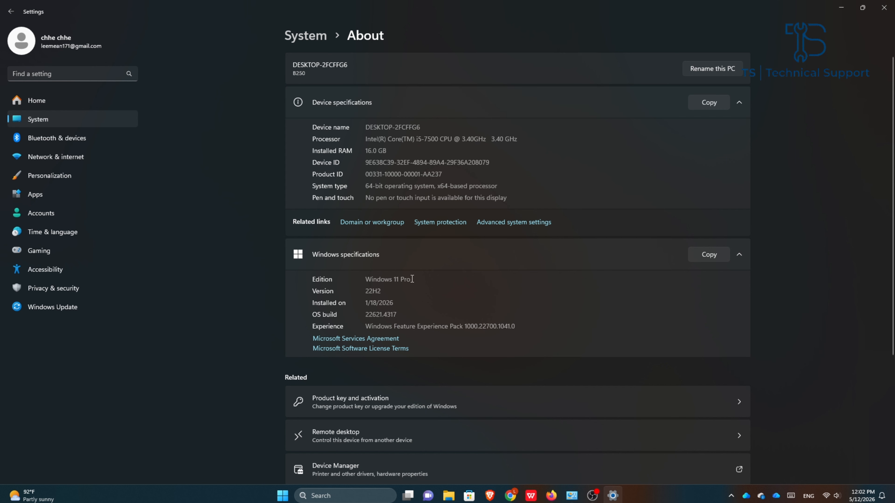
- Check the Windows edition and the system type in the specifications, and minimize Settings
left_click_drag(419, 281, 359, 287)
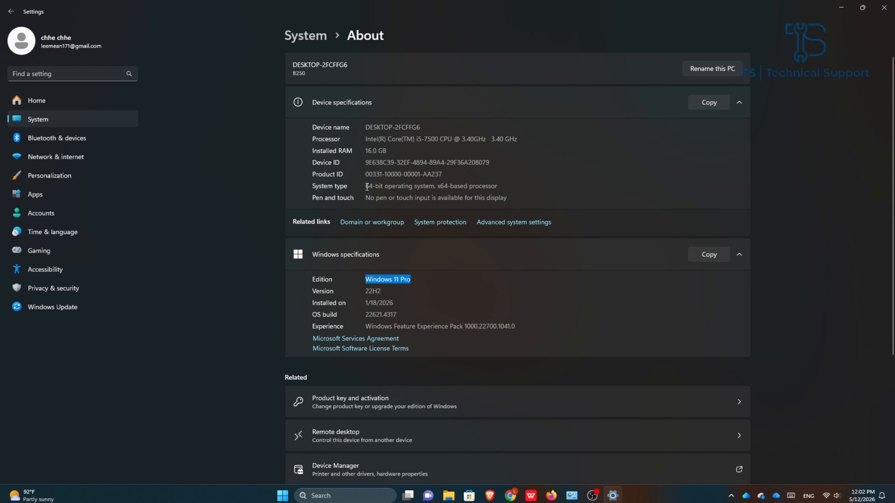
mouse_move(367, 187)
left_mouse_down()
mouse_move(522, 184)
mouse_move(355, 195)
left_mouse_up()
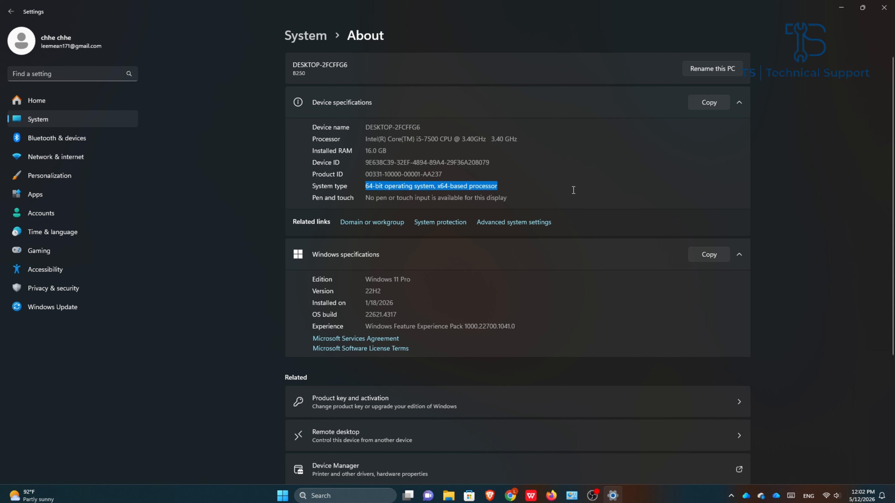
left_click(629, 147)
left_click(841, 8)
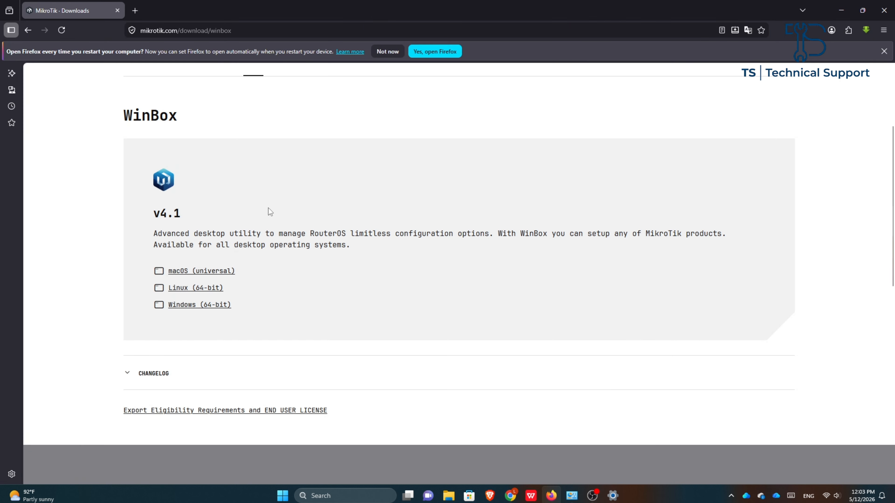
- Start the download of WinBox v4.1 for Windows (64-bit) from the MikroTik page
left_click_drag(190, 213, 136, 216)
left_click(220, 214)
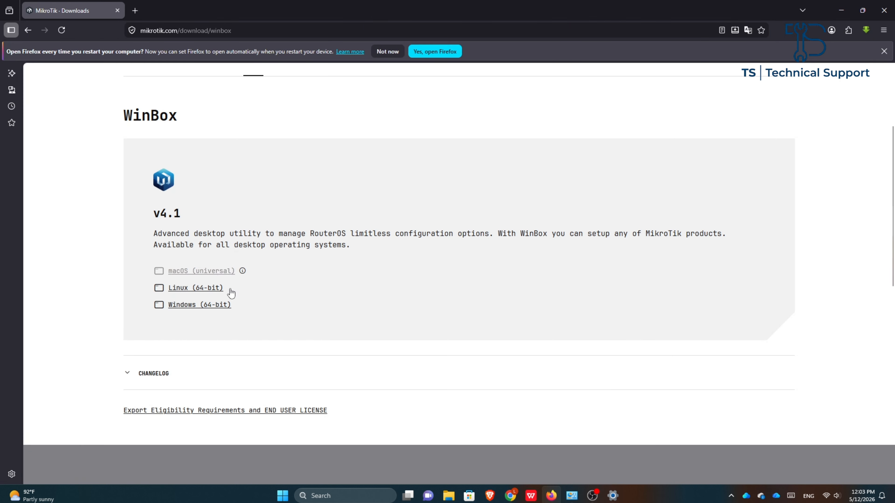
left_click(187, 312)
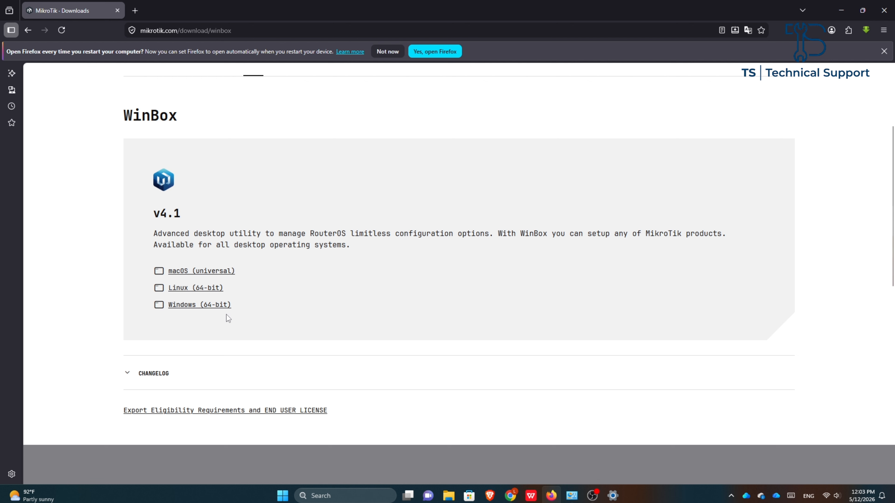
left_click(204, 305)
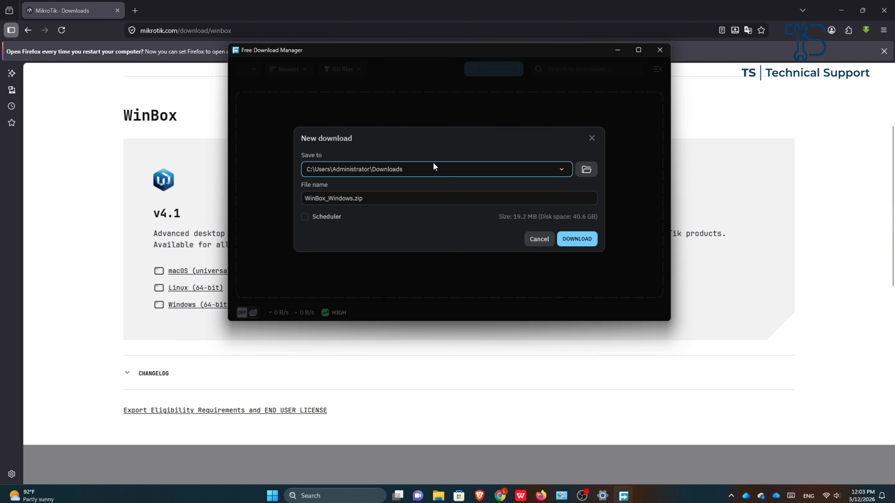
- Save WinBox_Windows.zip to the Downloads folder with Free Download Manager and close the manager once the download is complete
left_click_drag(411, 172, 309, 178)
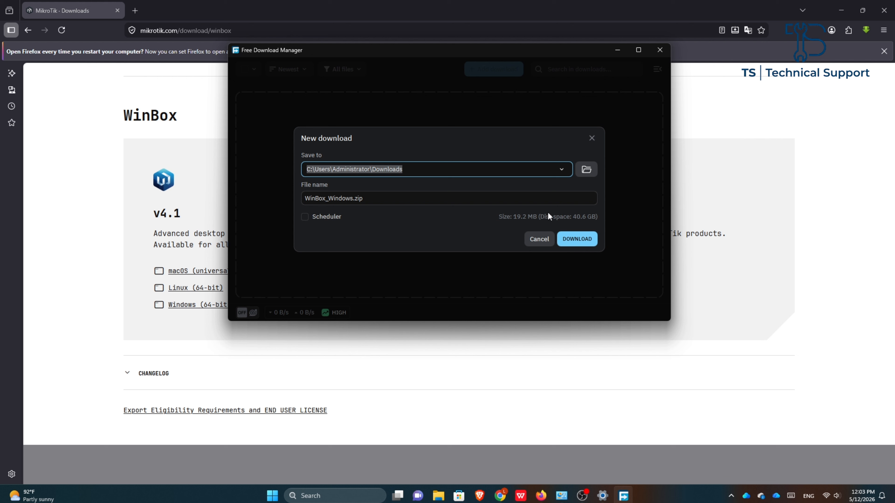
left_click(587, 171)
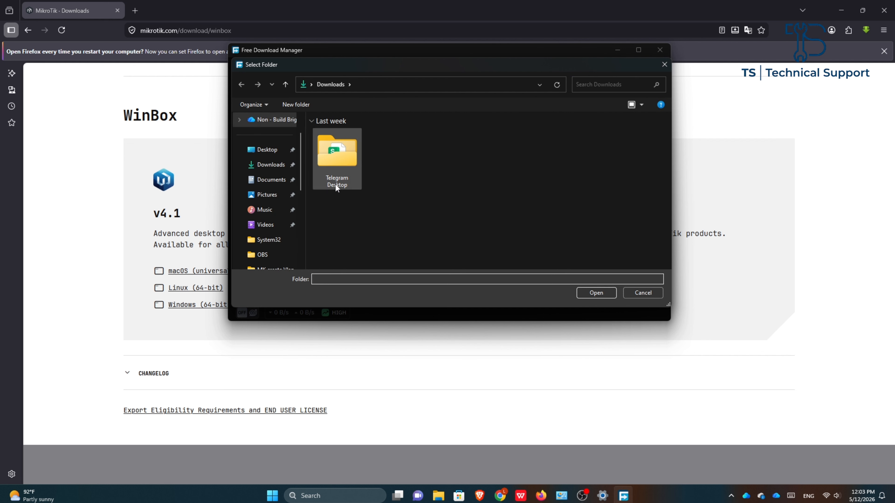
left_click(258, 171)
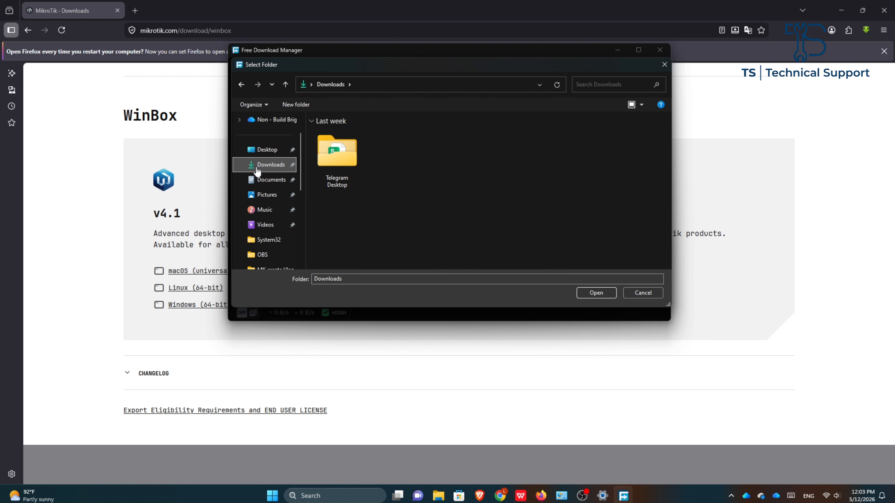
left_click(604, 295)
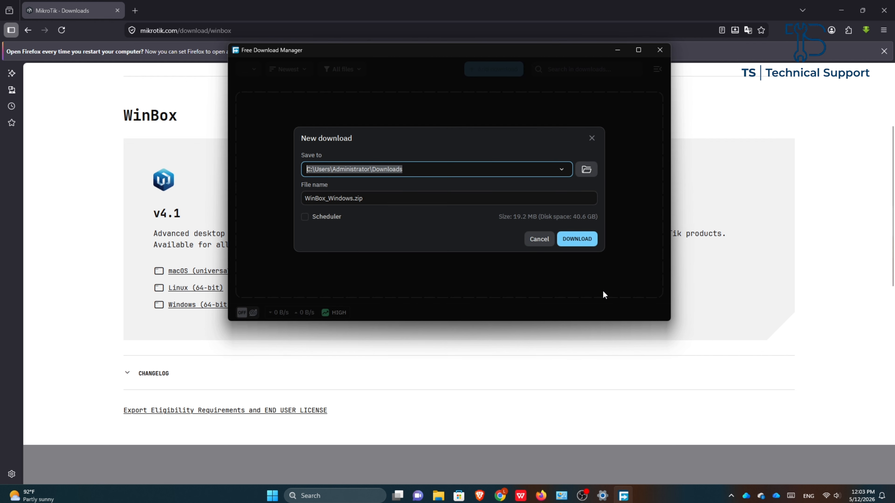
left_click(582, 239)
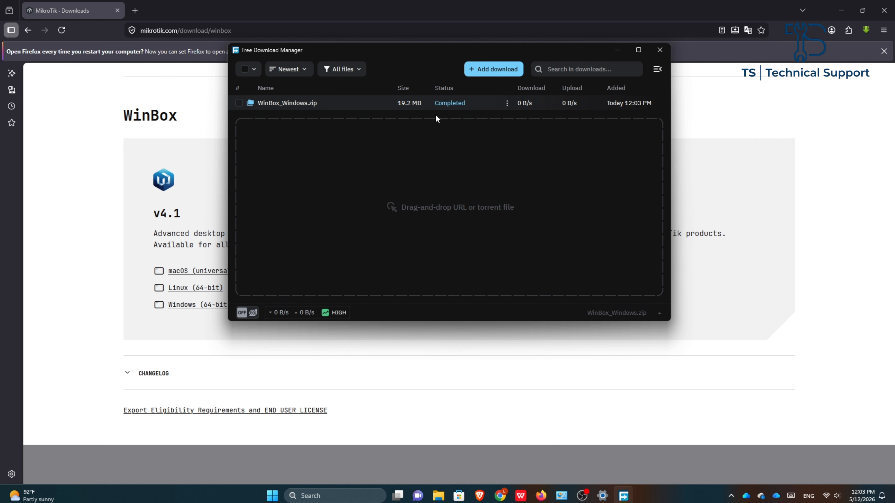
left_click(660, 50)
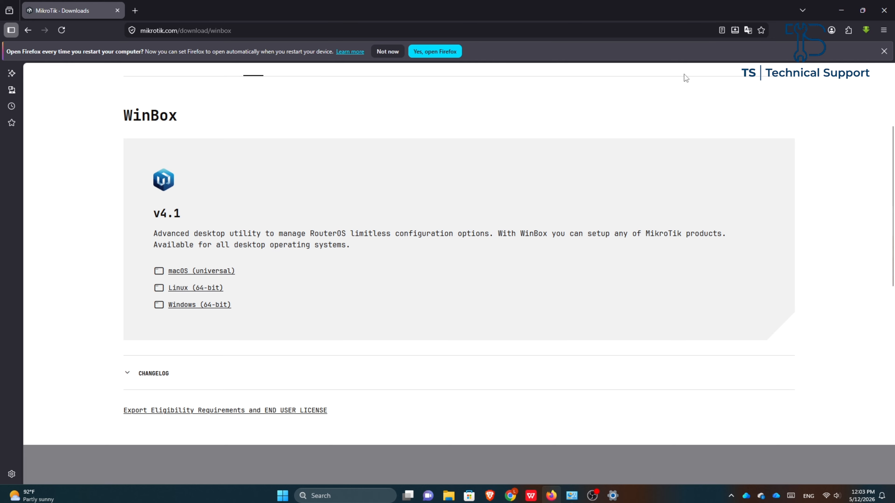
- Minimize the browser and open the Downloads folder in File Explorer
left_click(851, 8)
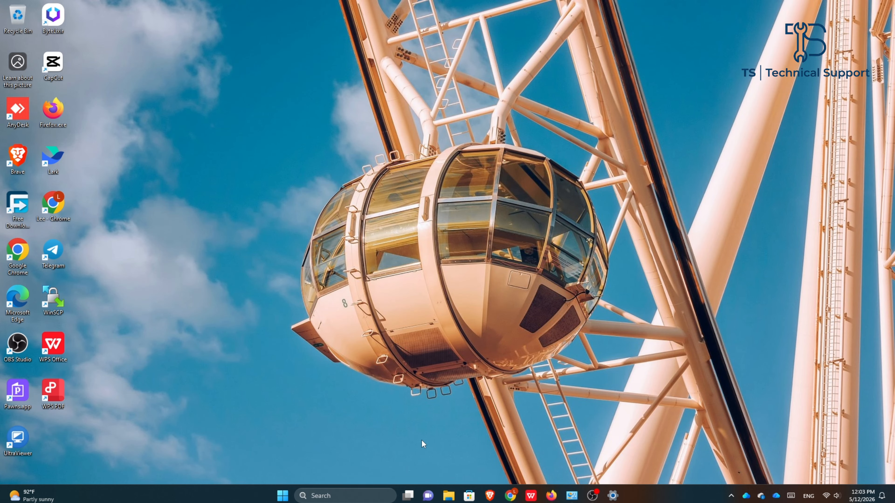
left_click(449, 496)
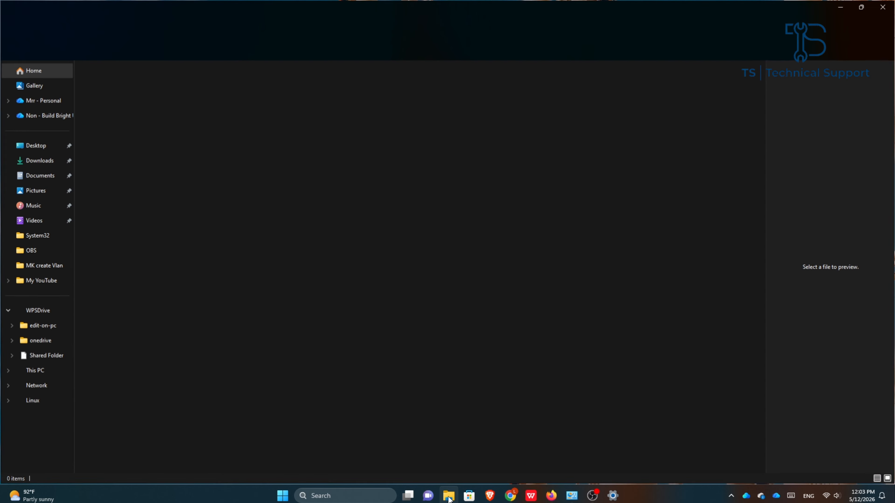
left_click(39, 162)
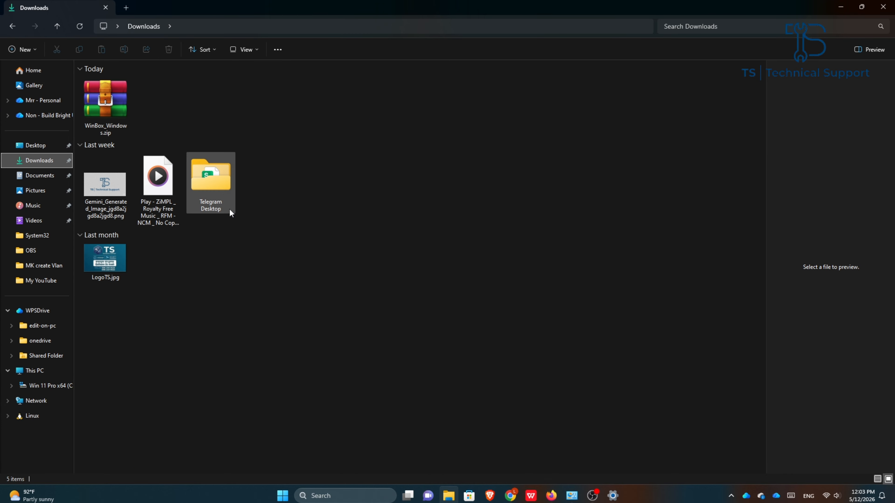
- Extract all files from WinBox_Windows.zip into a WinBox_Windows folder inside Downloads
left_click(109, 105)
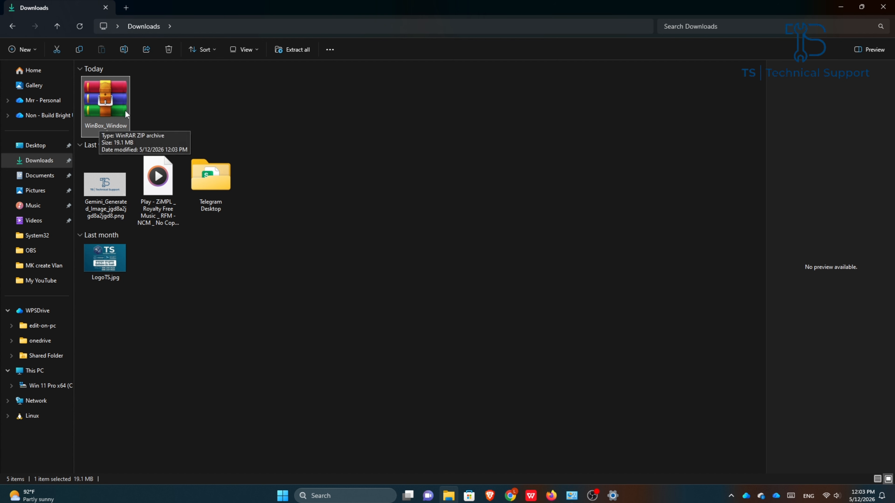
right_click(110, 99)
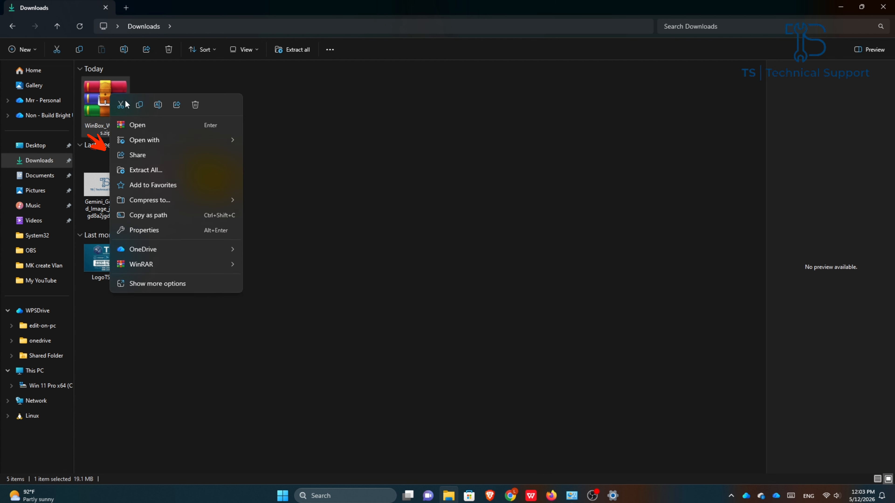
left_click(143, 170)
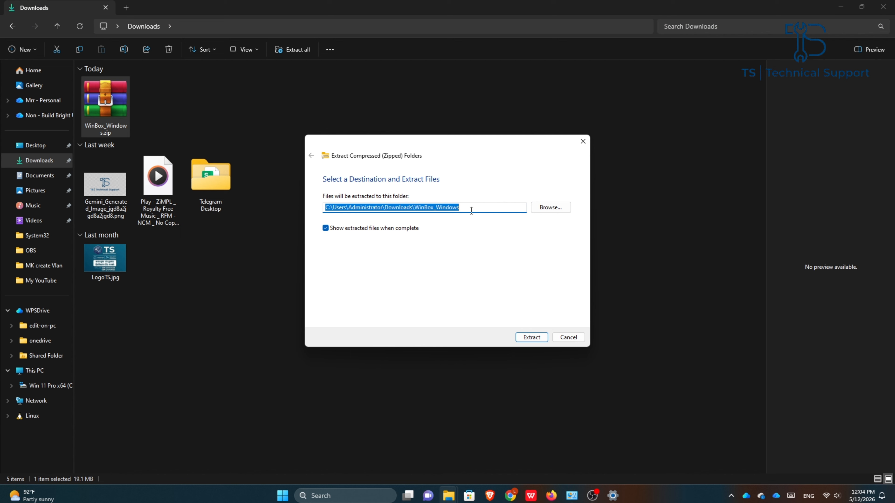
left_click(530, 338)
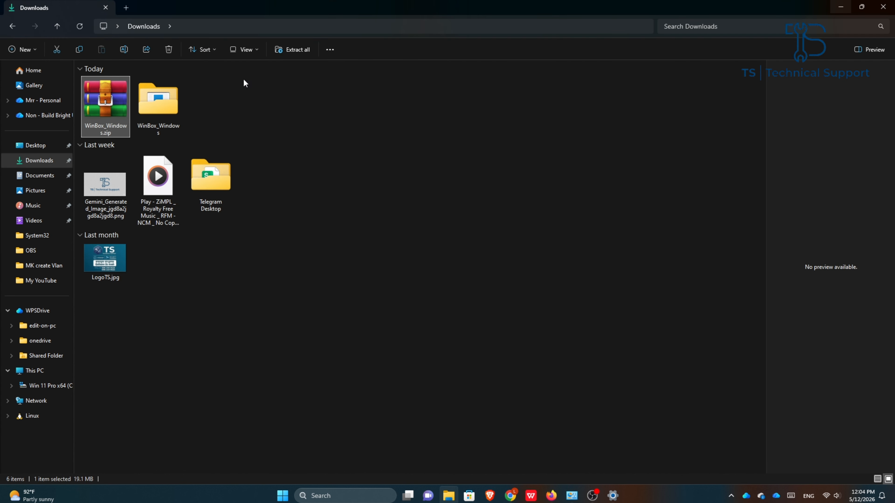
- Look through the extracted WinBox_Windows folder and its assets subfolder, and return to Downloads
left_click(176, 115)
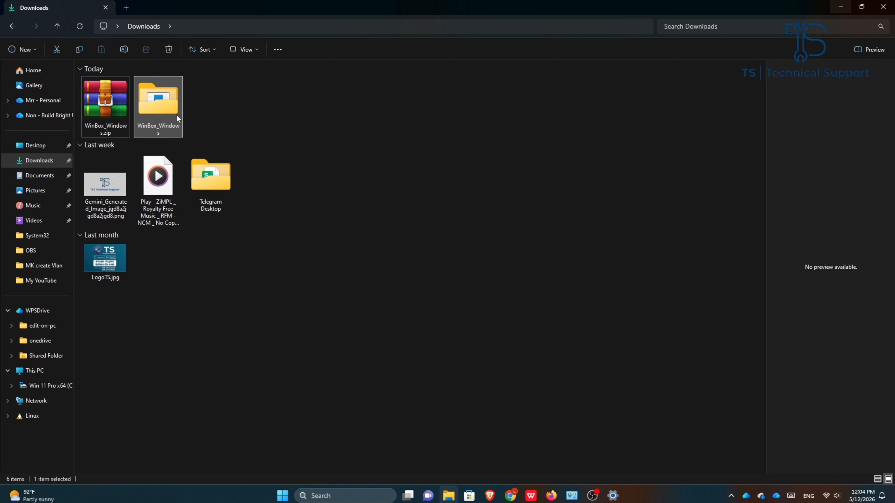
double_click(159, 115)
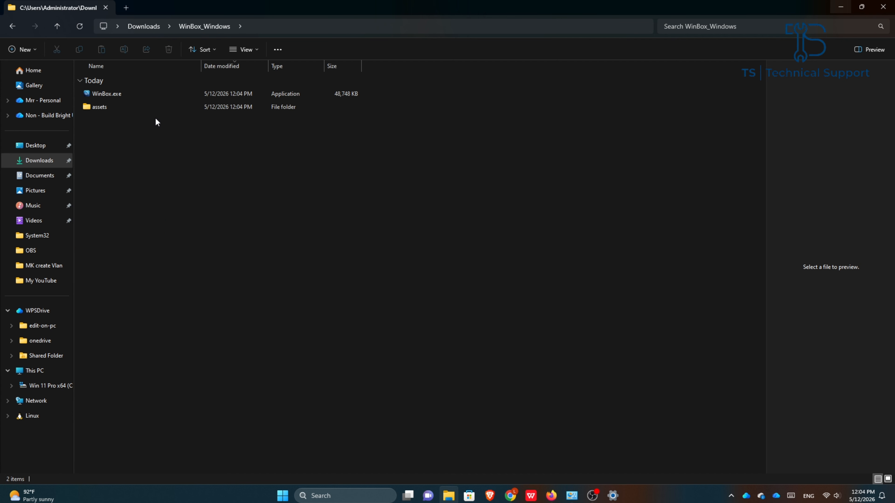
double_click(128, 107)
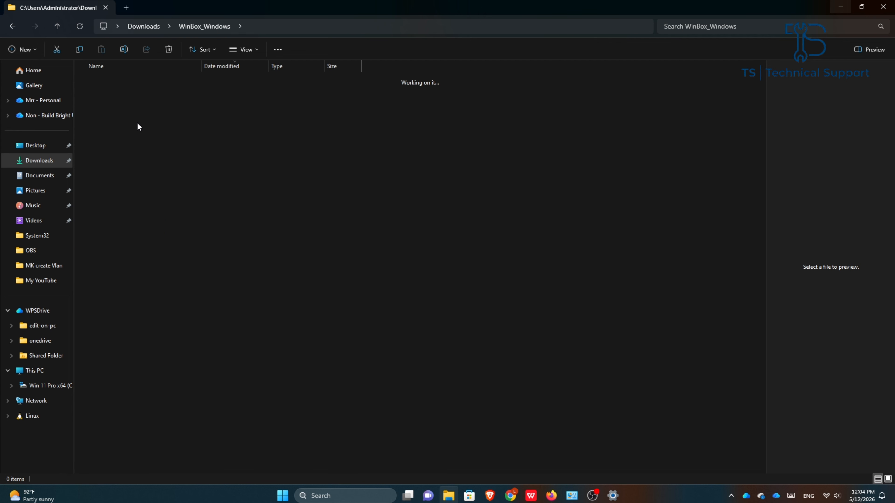
left_click(64, 29)
left_click(65, 29)
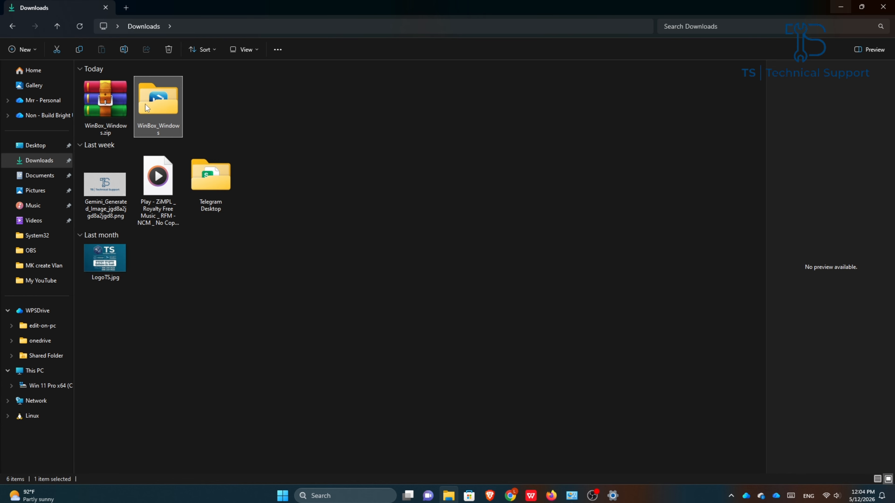
- Copy the WinBox_Windows folder from Downloads into C:\Program Files (x86)
right_click(158, 100)
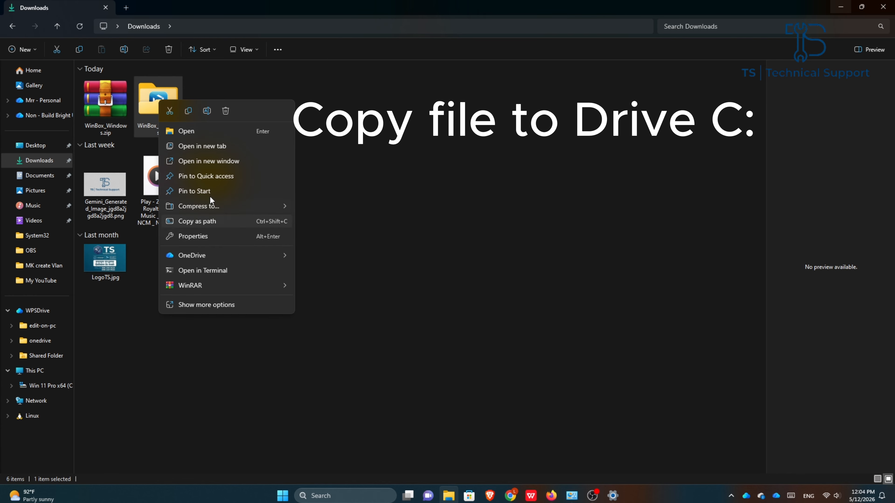
left_click(194, 305)
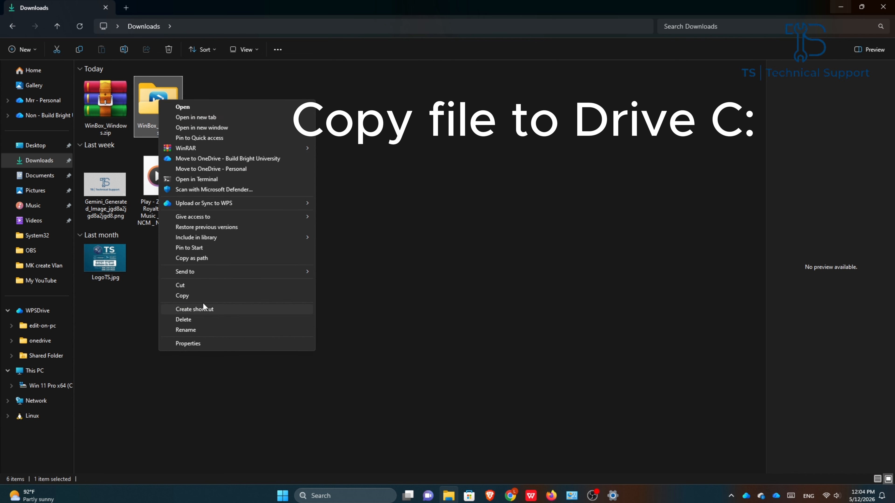
left_click(205, 295)
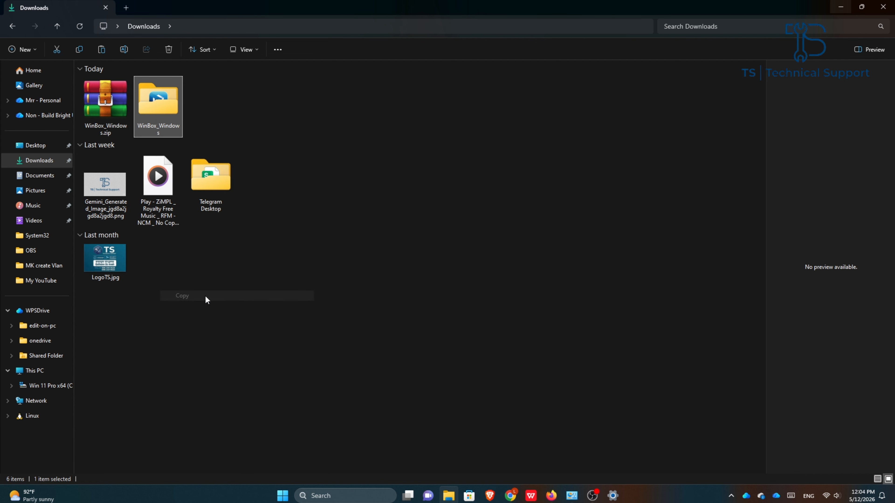
left_click(39, 392)
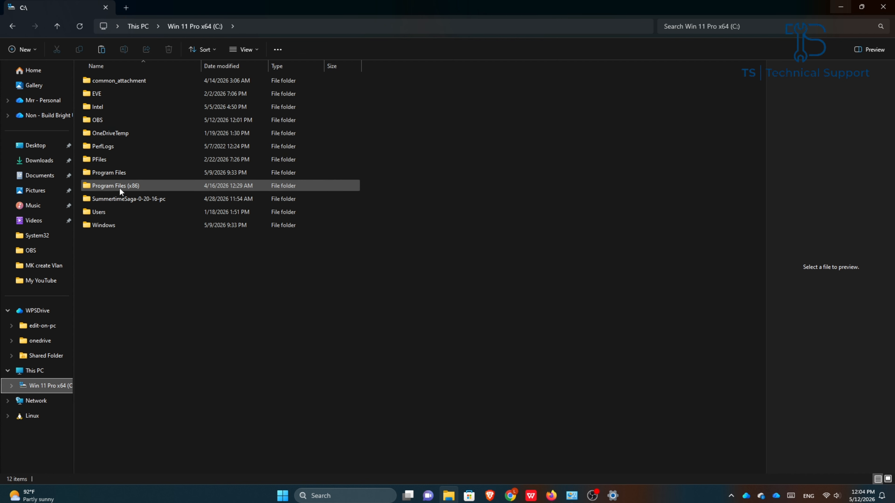
double_click(144, 184)
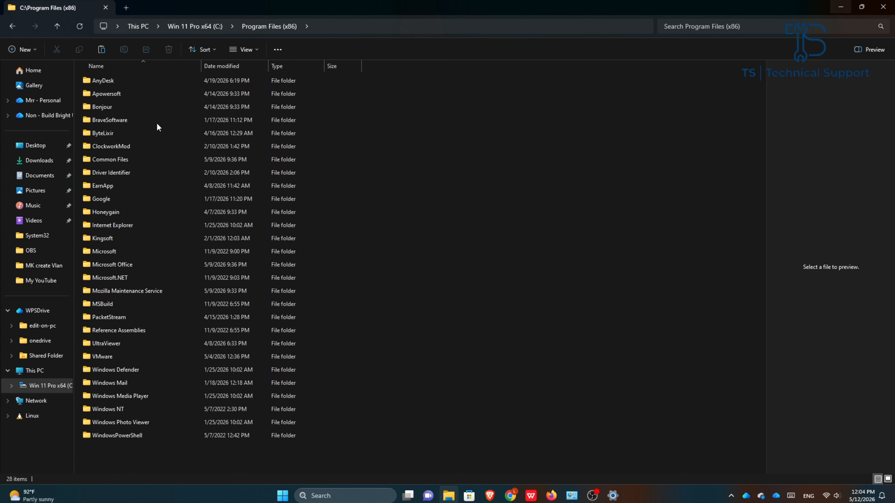
left_click(102, 51)
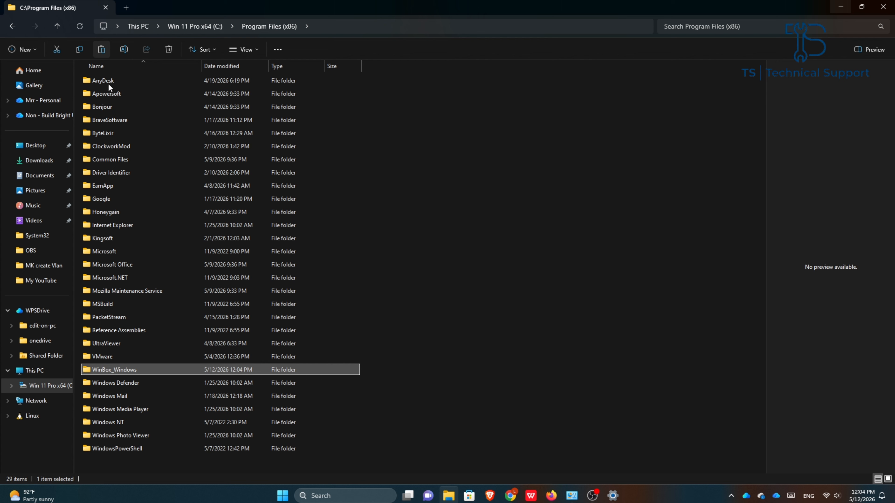
- Run WinBox.exe as administrator from the copied WinBox_Windows folder and allow it public and private network access through Windows Firewall
double_click(120, 369)
left_click(100, 95)
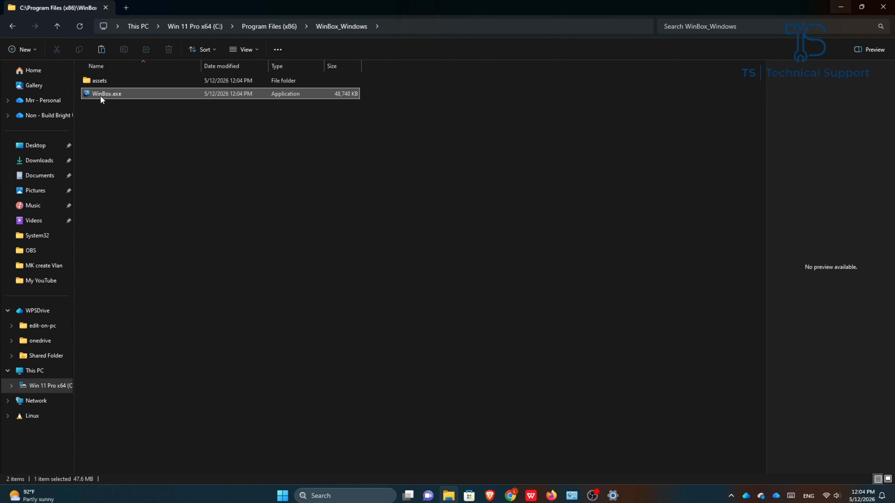
right_click(124, 96)
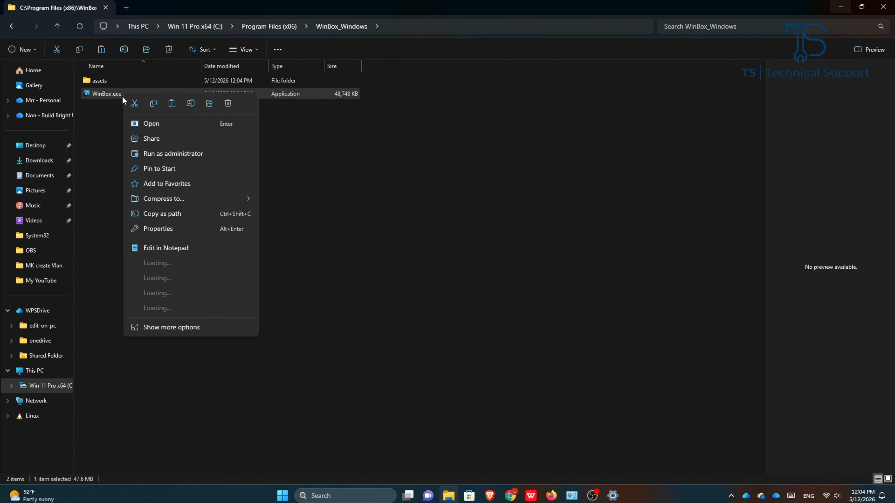
left_click(190, 154)
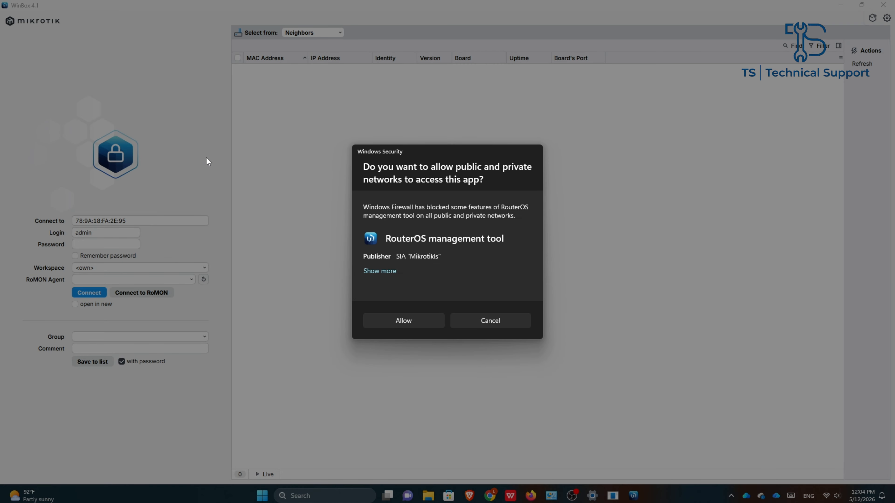
left_click(405, 320)
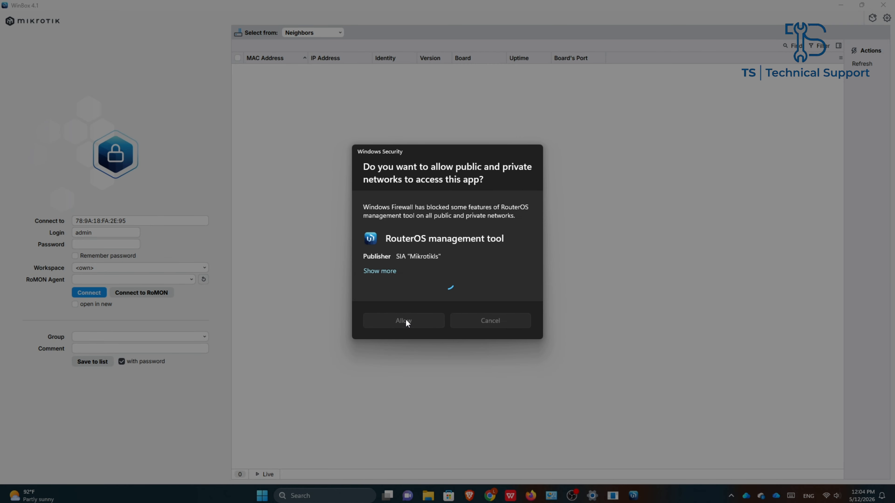